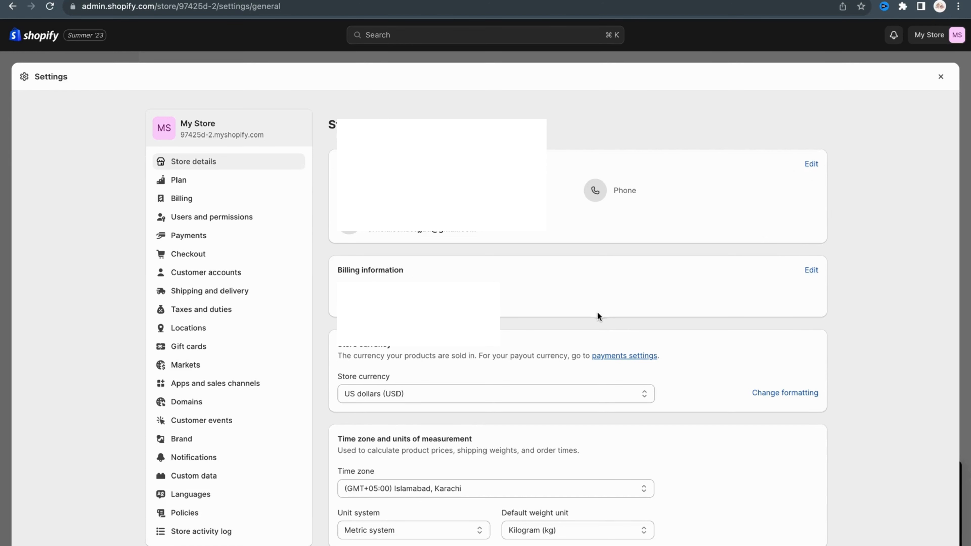
Check the store currency selection in the store details, keeping US dollars (USD)
{"action": "scroll", "coordinate": [583, 316], "scroll_direction": "down", "scroll_amount": 2}
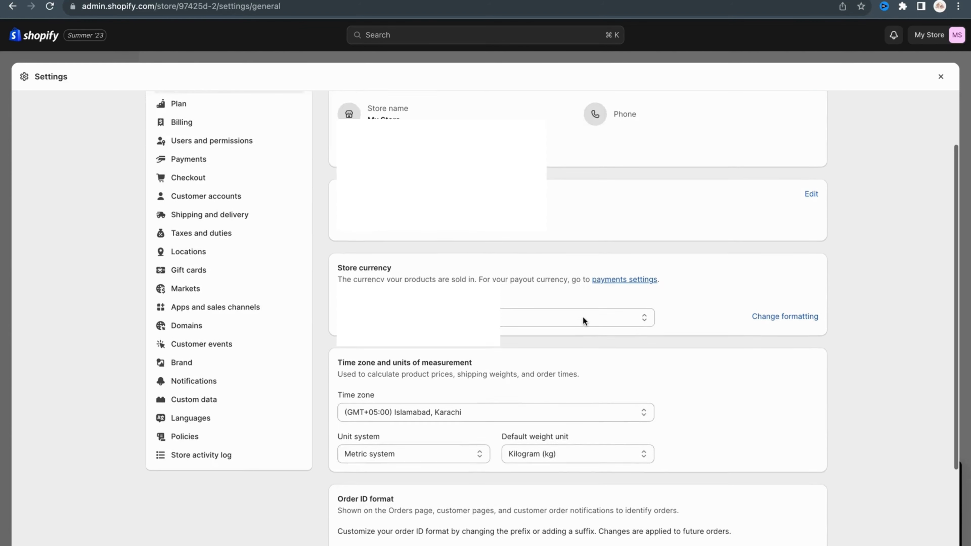
{"action": "scroll", "coordinate": [582, 317], "scroll_direction": "down", "scroll_amount": 1}
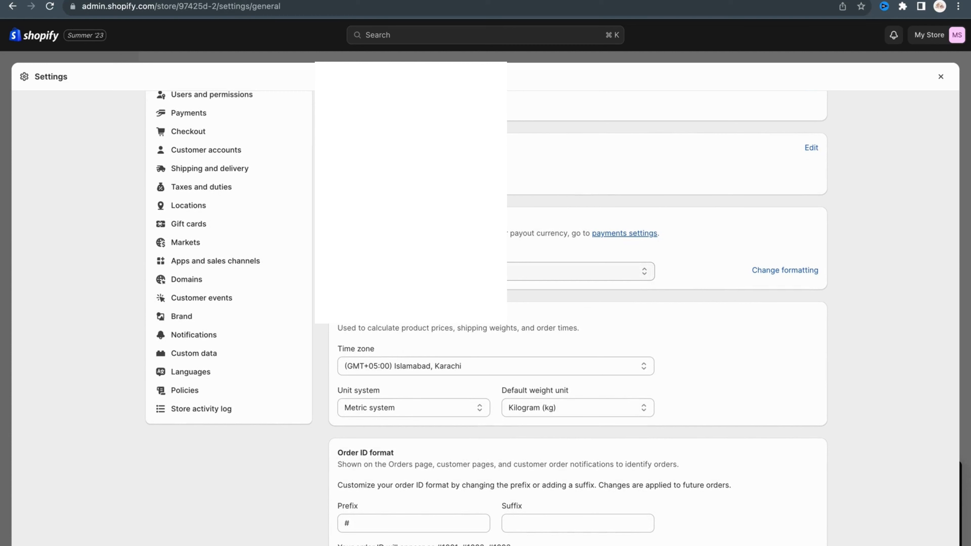
{"action": "left_click", "coordinate": [516, 271]}
{"action": "left_click", "coordinate": [516, 271]}
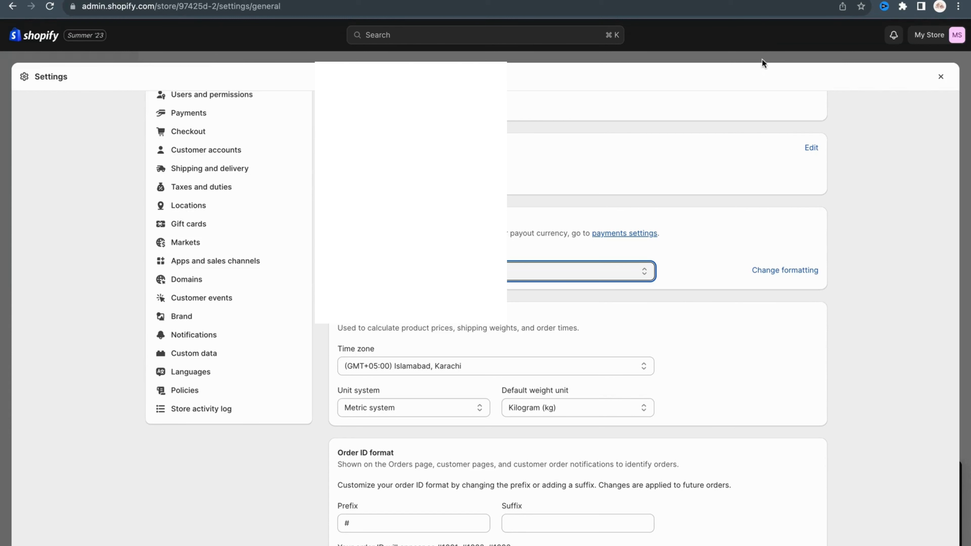
{"action": "scroll", "coordinate": [262, 213], "scroll_direction": "up", "scroll_amount": 3}
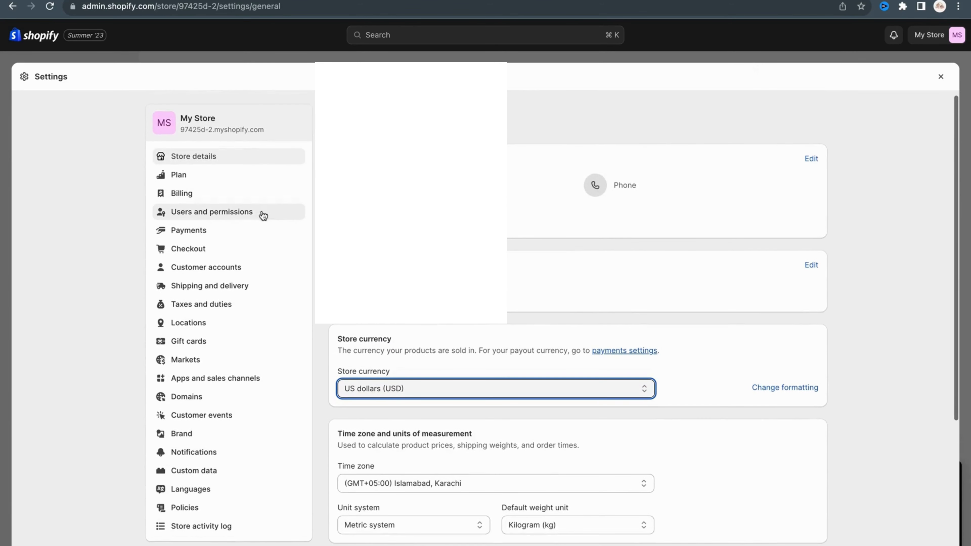
Open the payment settings and look through the available third-party payment providers, then return to the payments overview
{"action": "left_click", "coordinate": [202, 231]}
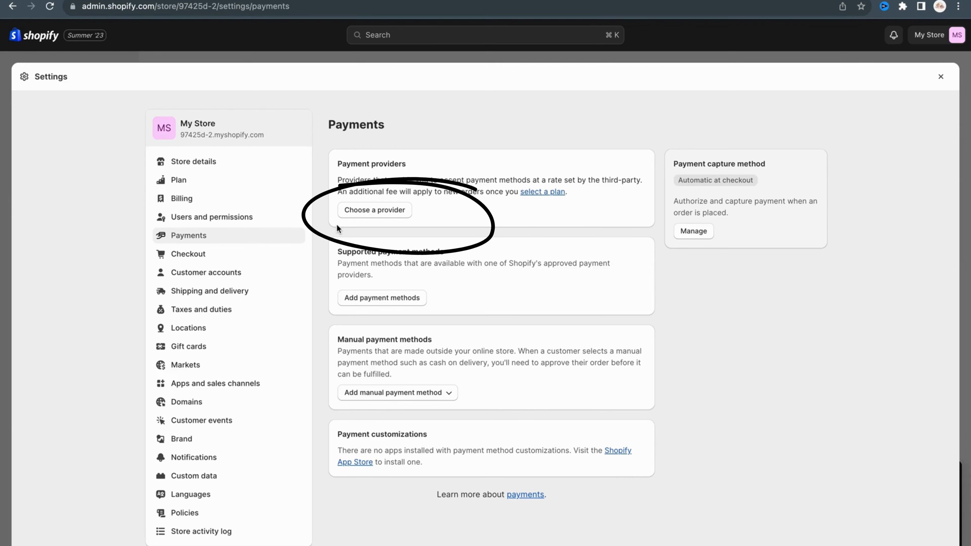
{"action": "left_click", "coordinate": [353, 210]}
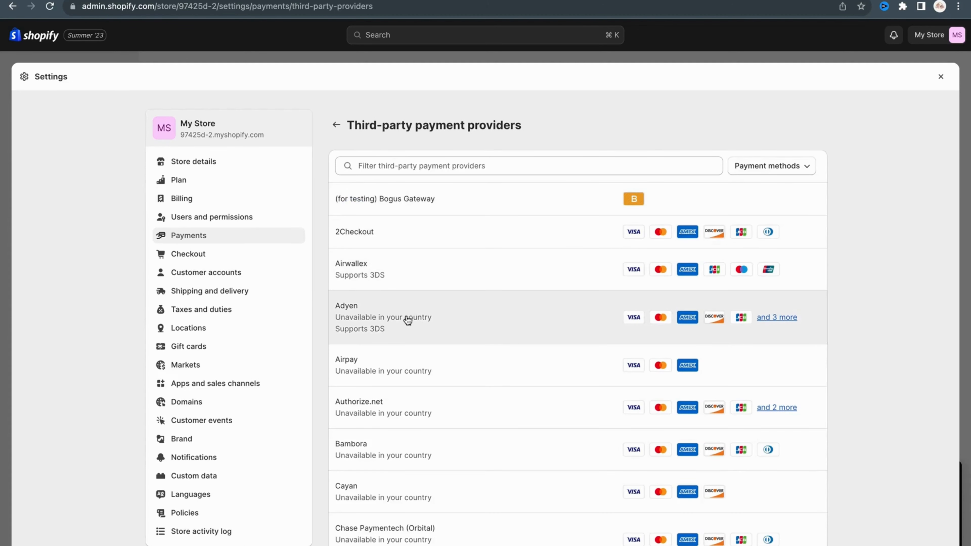
{"action": "scroll", "coordinate": [402, 329], "scroll_direction": "down", "scroll_amount": 7}
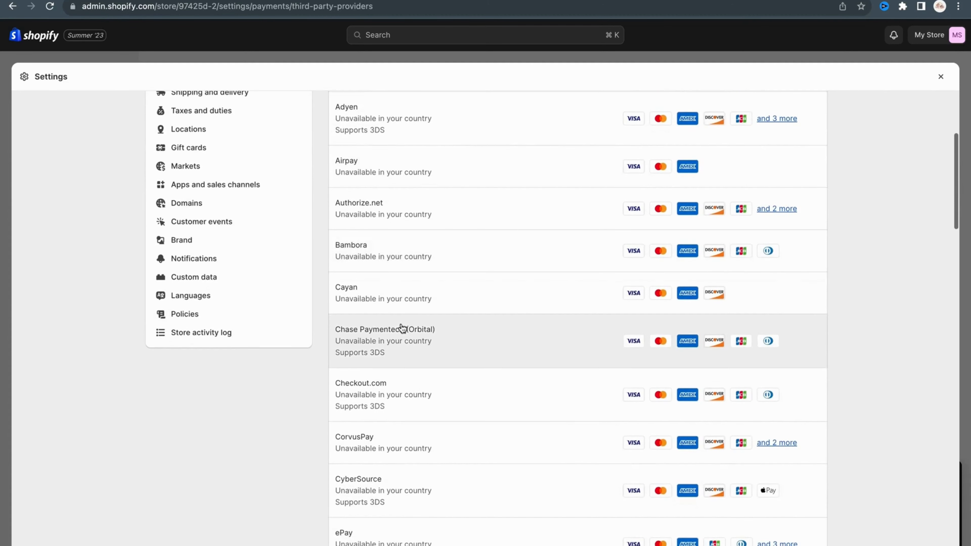
{"action": "scroll", "coordinate": [402, 328], "scroll_direction": "down", "scroll_amount": 3}
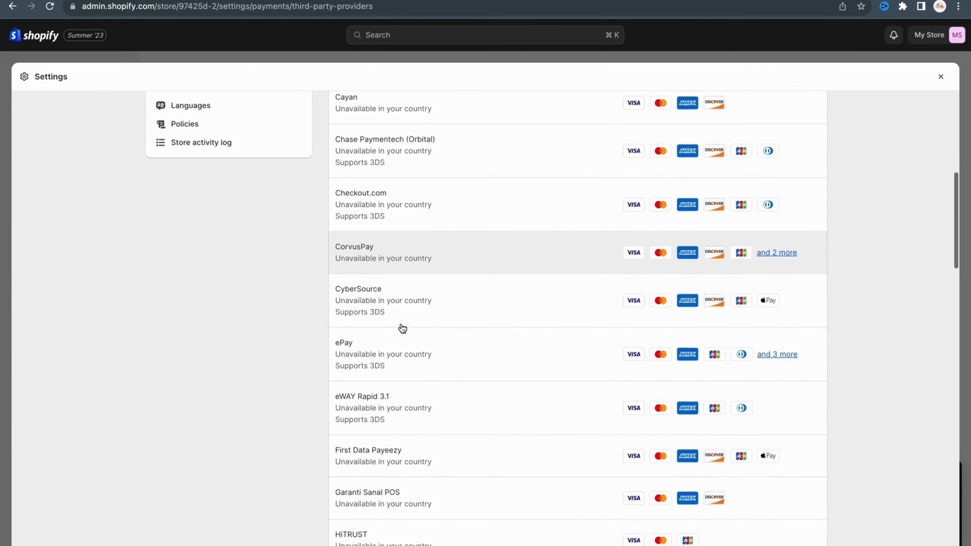
{"action": "scroll", "coordinate": [402, 328], "scroll_direction": "up", "scroll_amount": 3}
{"action": "scroll", "coordinate": [402, 329], "scroll_direction": "up", "scroll_amount": 6}
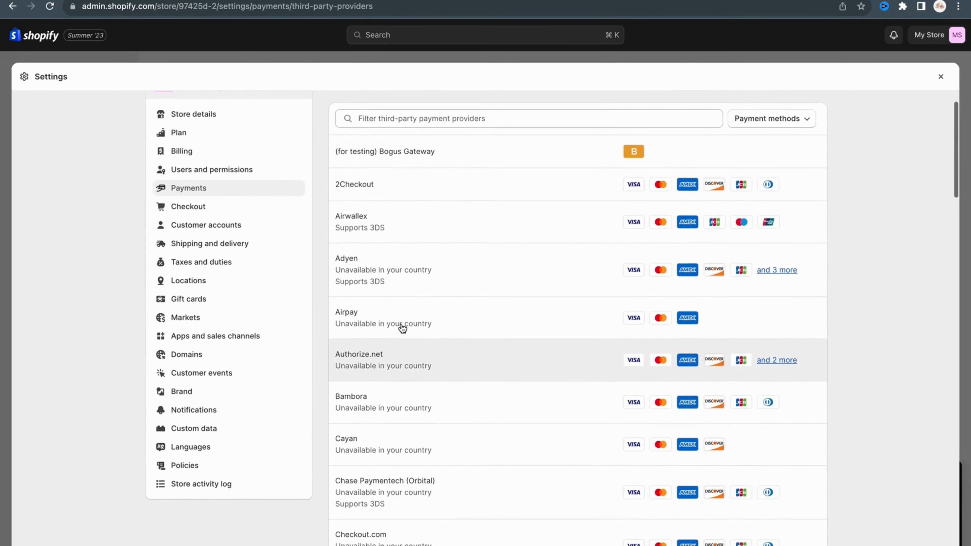
{"action": "scroll", "coordinate": [402, 329], "scroll_direction": "down", "scroll_amount": 2}
{"action": "scroll", "coordinate": [402, 328], "scroll_direction": "down", "scroll_amount": 6}
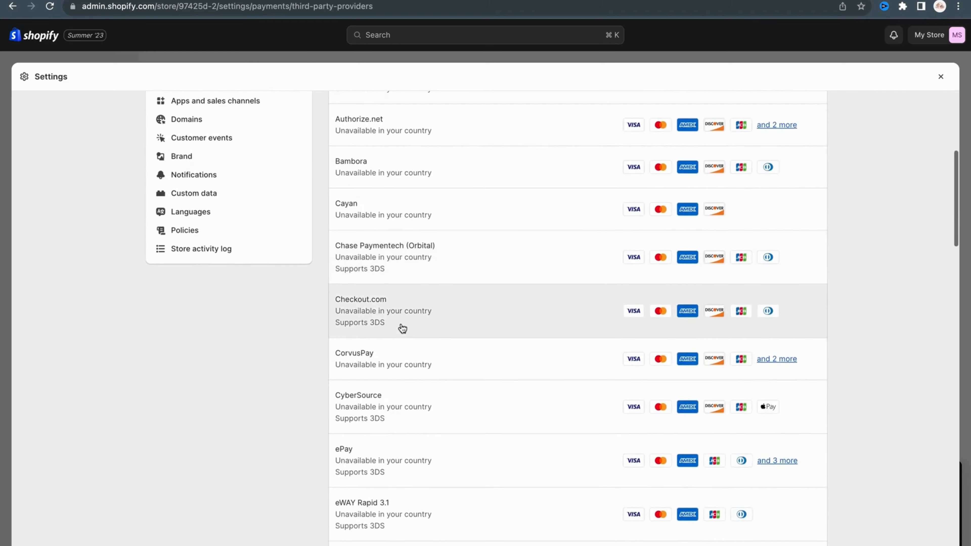
{"action": "scroll", "coordinate": [402, 329], "scroll_direction": "up", "scroll_amount": 9}
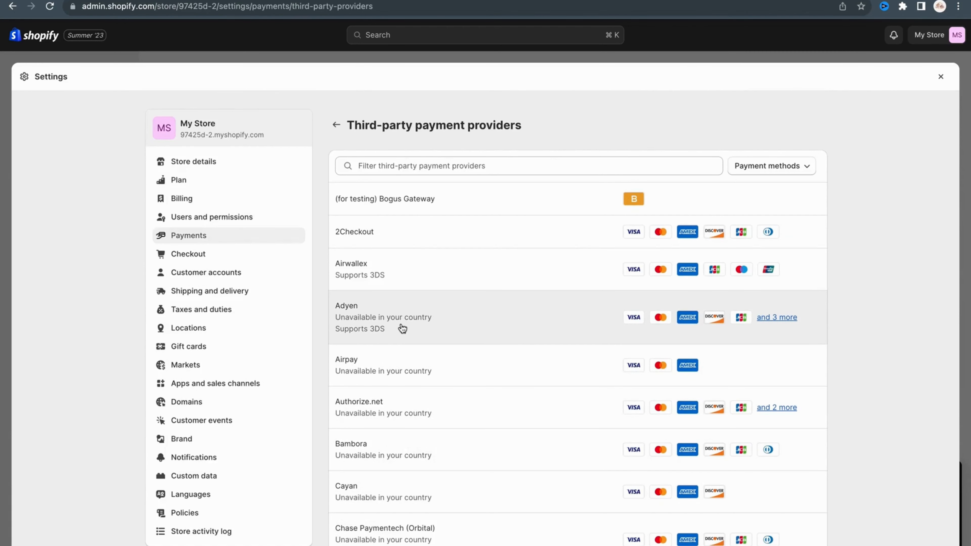
{"action": "left_click", "coordinate": [337, 126]}
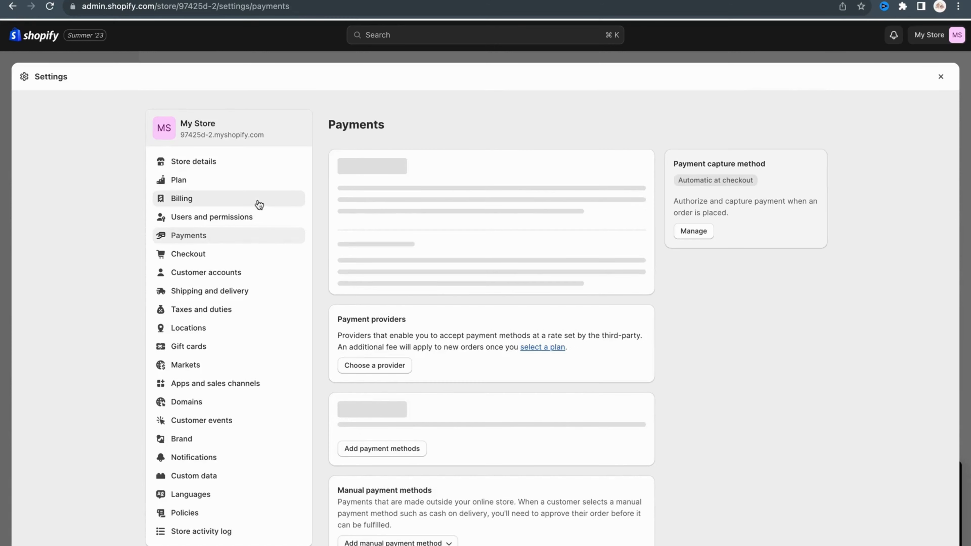
Set the customer contact method to Email in the checkout settings
{"action": "left_click", "coordinate": [203, 254]}
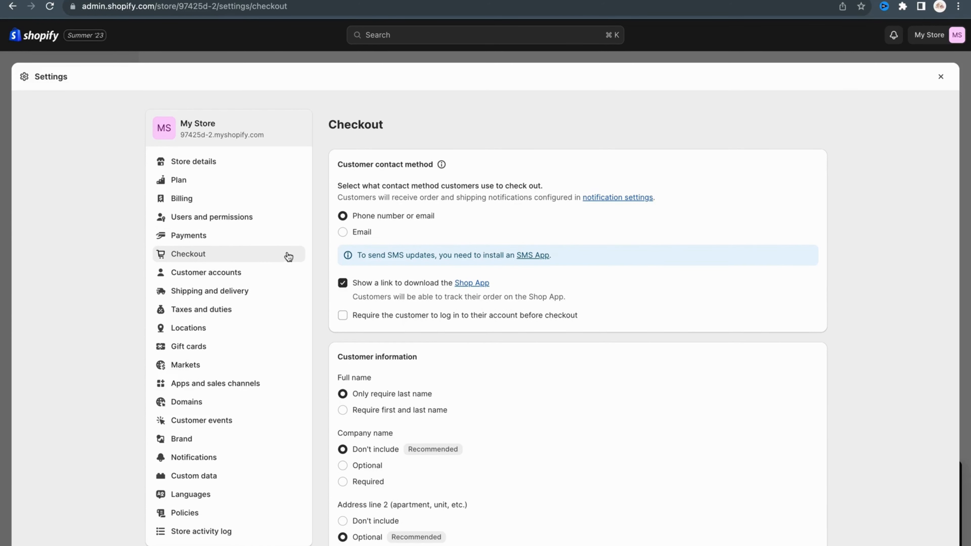
{"action": "scroll", "coordinate": [442, 306], "scroll_direction": "down", "scroll_amount": 3}
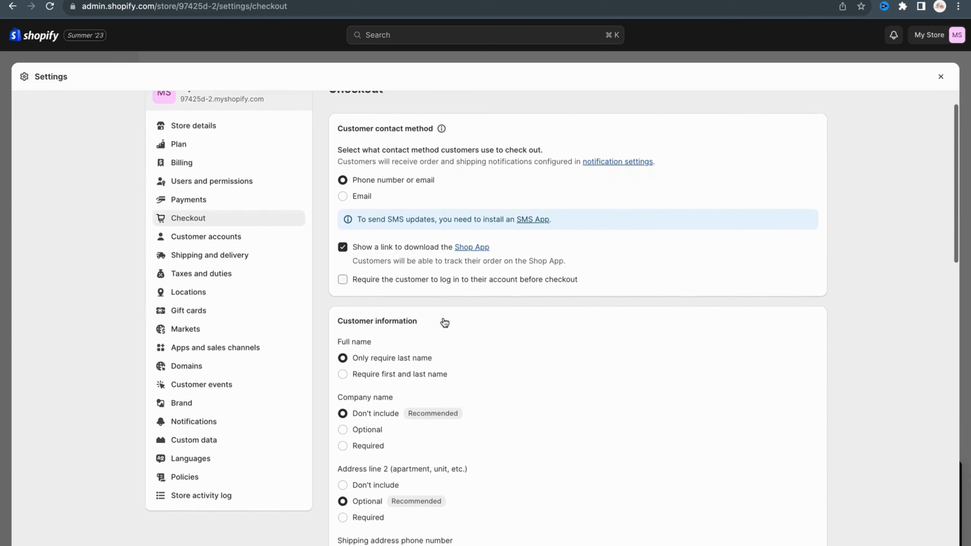
{"action": "scroll", "coordinate": [443, 321], "scroll_direction": "up", "scroll_amount": 1}
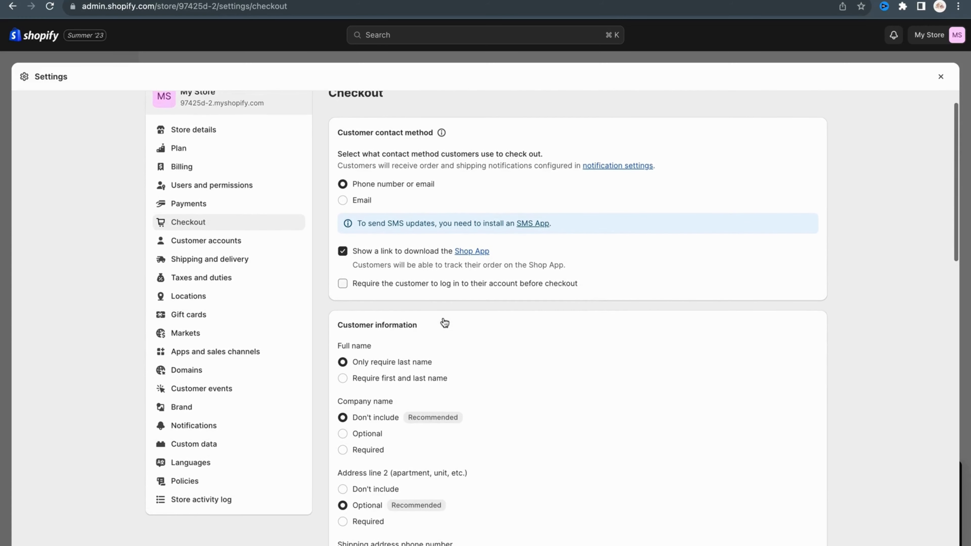
{"action": "left_click", "coordinate": [344, 203]}
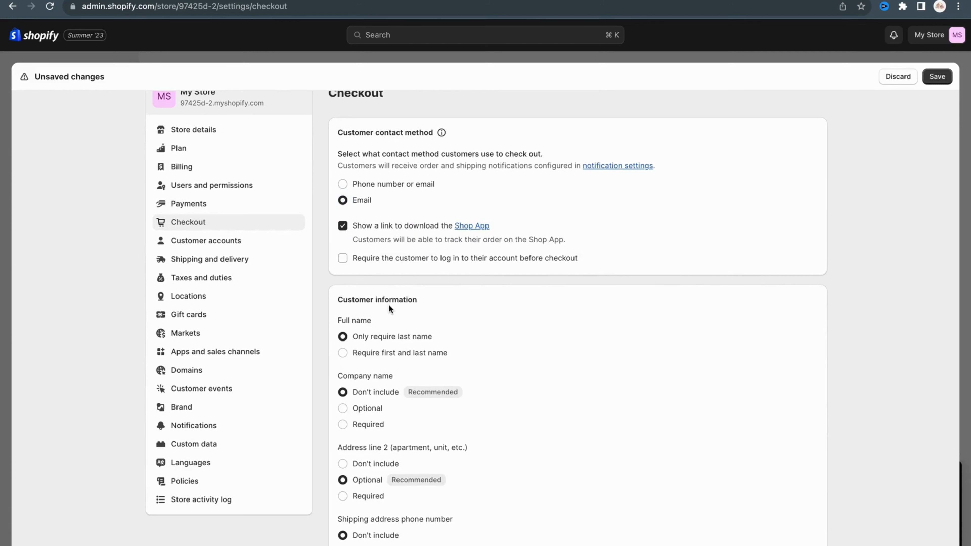
Make the shipping address phone number required in the checkout's customer information
{"action": "scroll", "coordinate": [388, 304], "scroll_direction": "down", "scroll_amount": 2}
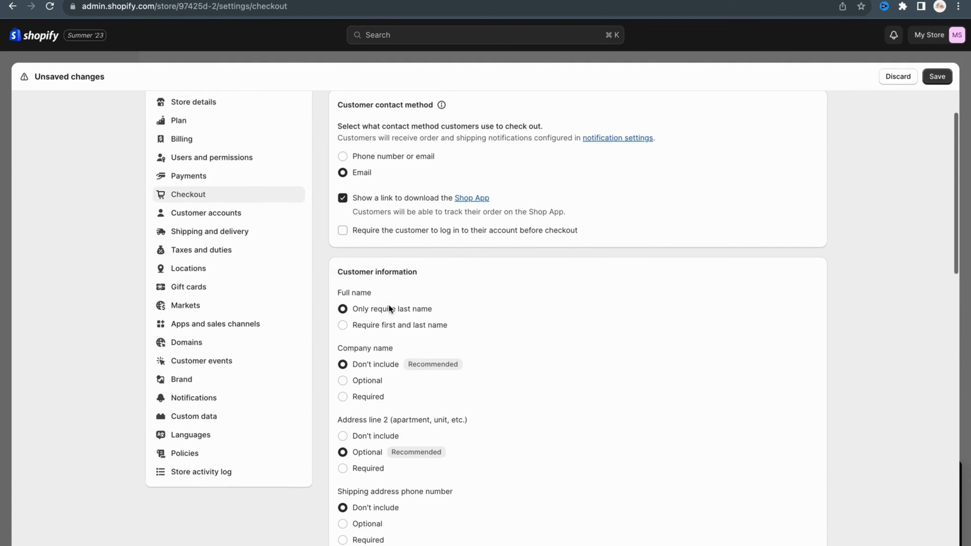
{"action": "scroll", "coordinate": [389, 305], "scroll_direction": "up", "scroll_amount": 1}
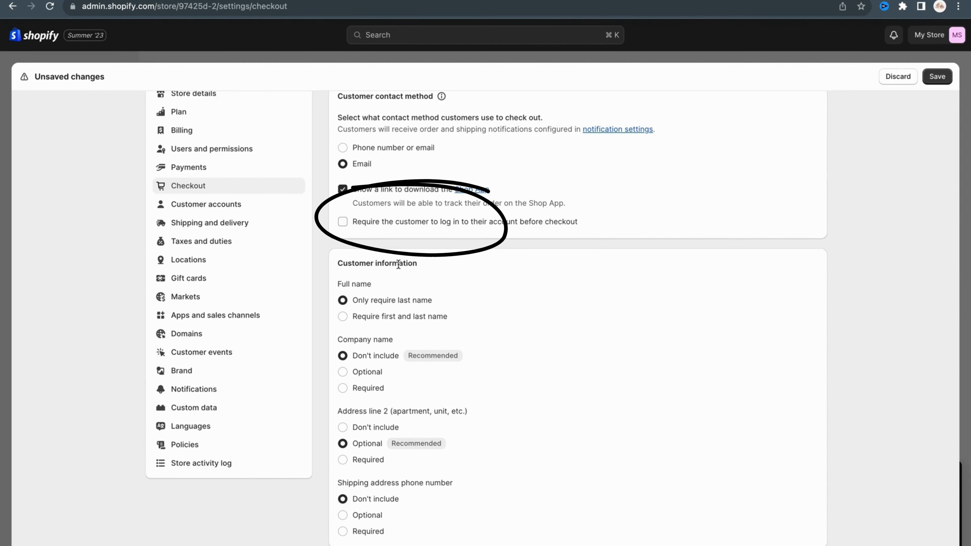
{"action": "scroll", "coordinate": [399, 264], "scroll_direction": "down", "scroll_amount": 1}
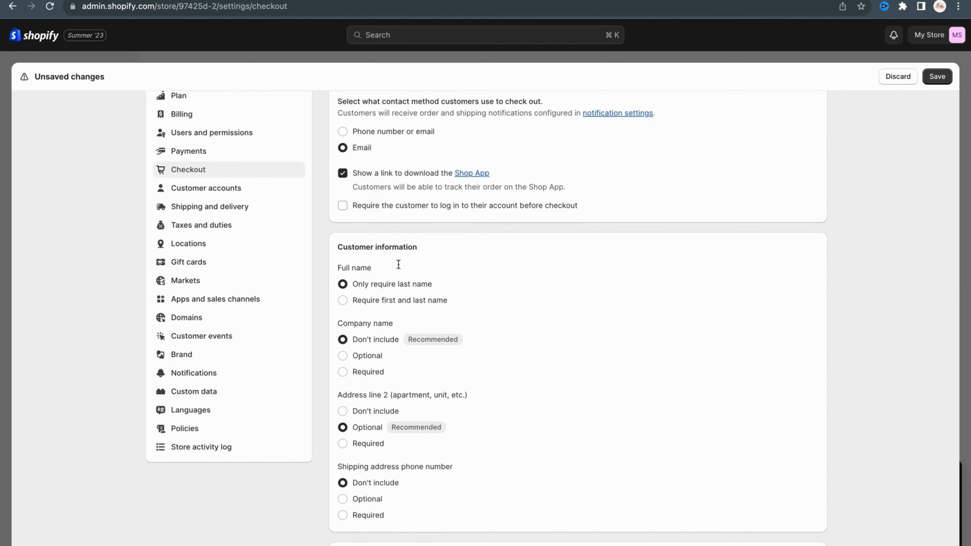
{"action": "scroll", "coordinate": [399, 264], "scroll_direction": "down", "scroll_amount": 4}
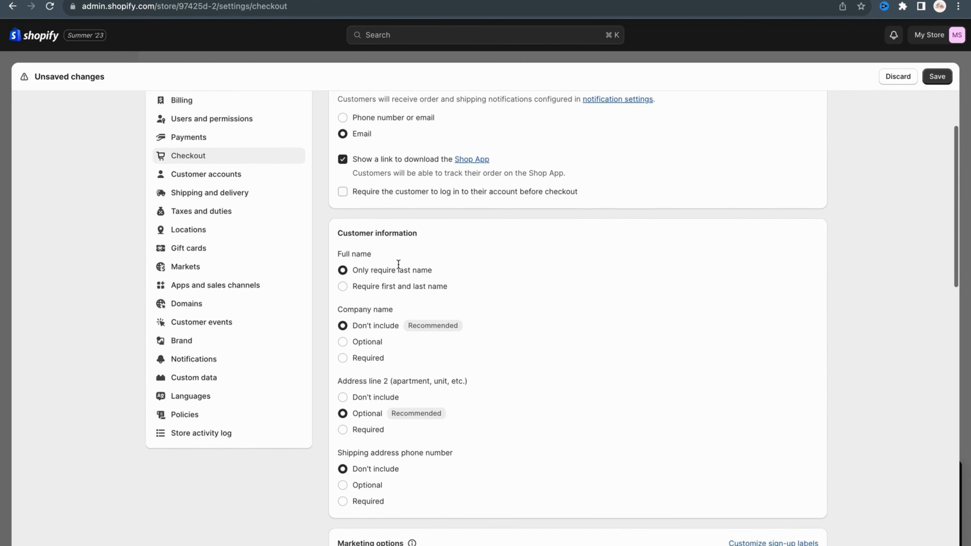
{"action": "scroll", "coordinate": [398, 267], "scroll_direction": "down", "scroll_amount": 4}
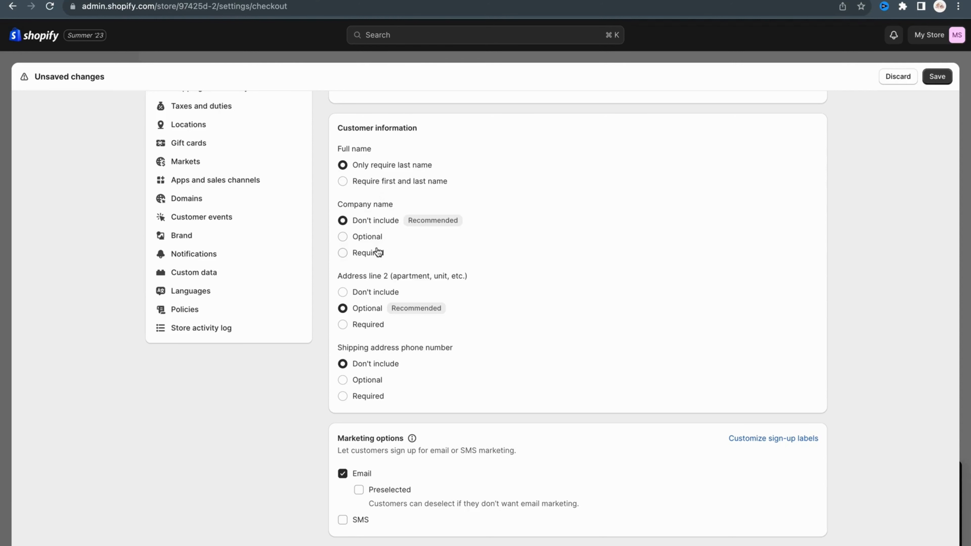
{"action": "scroll", "coordinate": [377, 252], "scroll_direction": "down", "scroll_amount": 2}
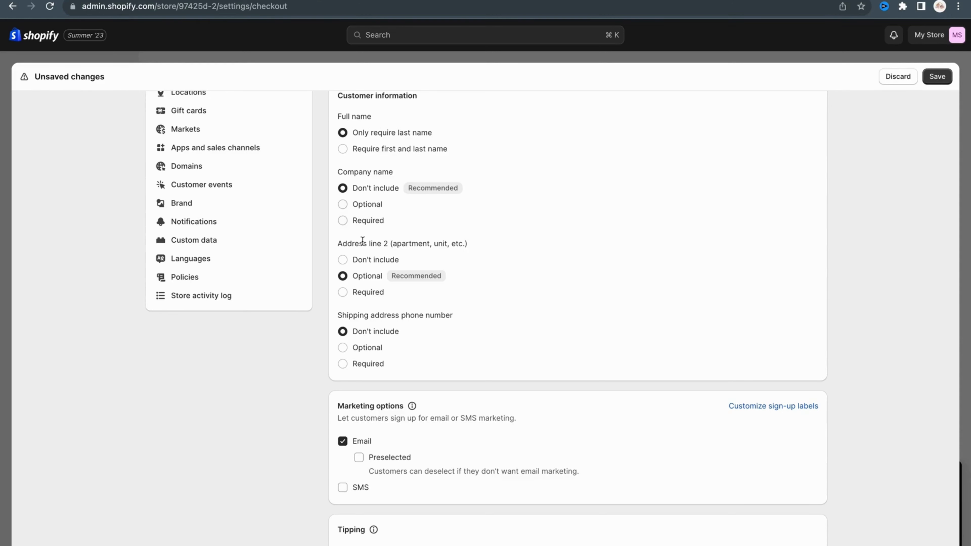
{"action": "scroll", "coordinate": [362, 276], "scroll_direction": "down", "scroll_amount": 2}
{"action": "scroll", "coordinate": [363, 275], "scroll_direction": "down", "scroll_amount": 2}
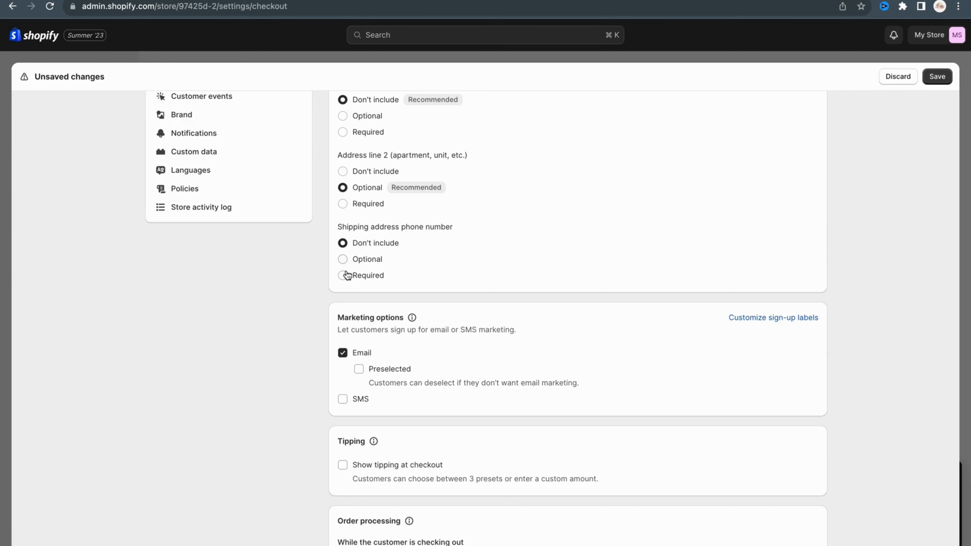
{"action": "left_click", "coordinate": [347, 276]}
Review the marketing, tipping and order processing options, and save the checkout settings
{"action": "scroll", "coordinate": [396, 294], "scroll_direction": "down", "scroll_amount": 2}
{"action": "scroll", "coordinate": [396, 295], "scroll_direction": "down", "scroll_amount": 4}
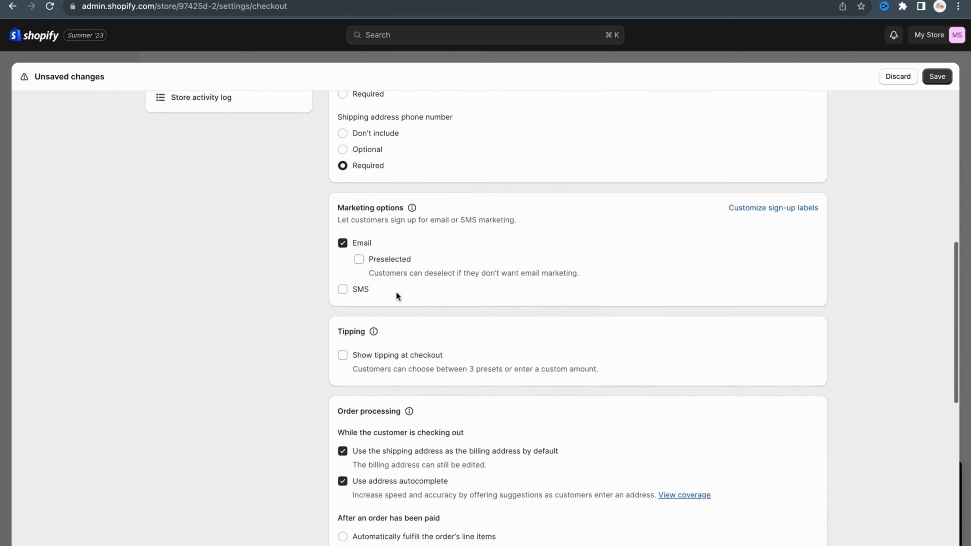
{"action": "scroll", "coordinate": [396, 295], "scroll_direction": "down", "scroll_amount": 5}
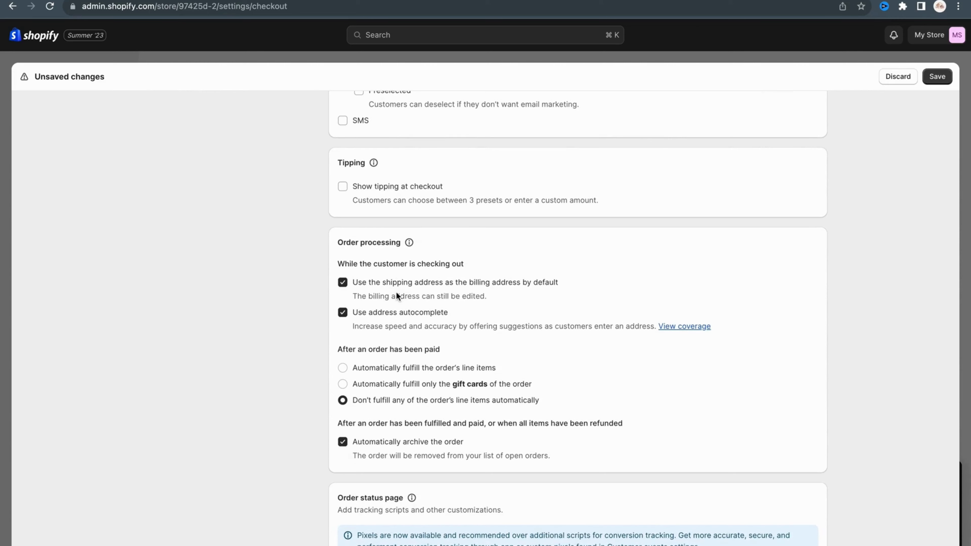
{"action": "scroll", "coordinate": [397, 294], "scroll_direction": "down", "scroll_amount": 4}
{"action": "scroll", "coordinate": [396, 291], "scroll_direction": "up", "scroll_amount": 3}
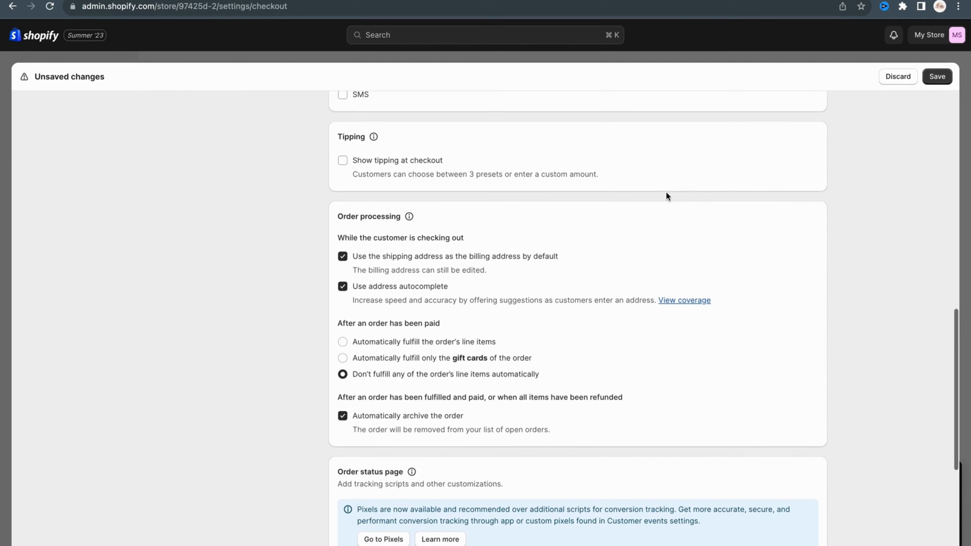
{"action": "left_click", "coordinate": [928, 76]}
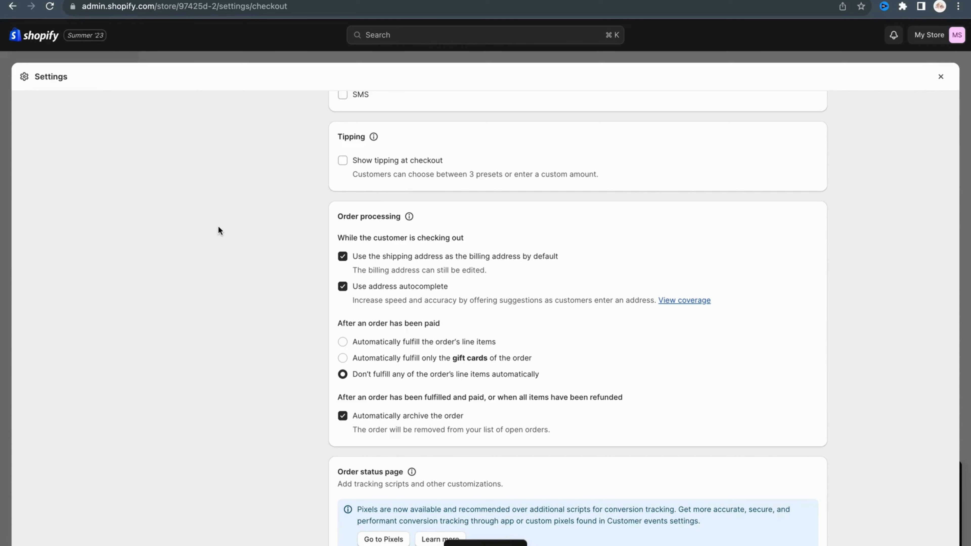
Open the International market from the store's market settings
{"action": "scroll", "coordinate": [210, 239], "scroll_direction": "up", "scroll_amount": 15}
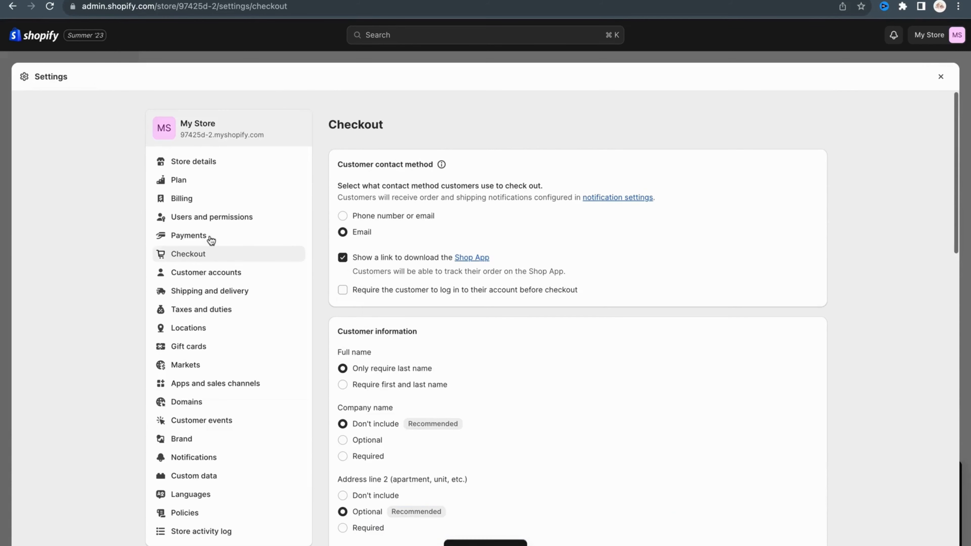
{"action": "left_click", "coordinate": [198, 365]}
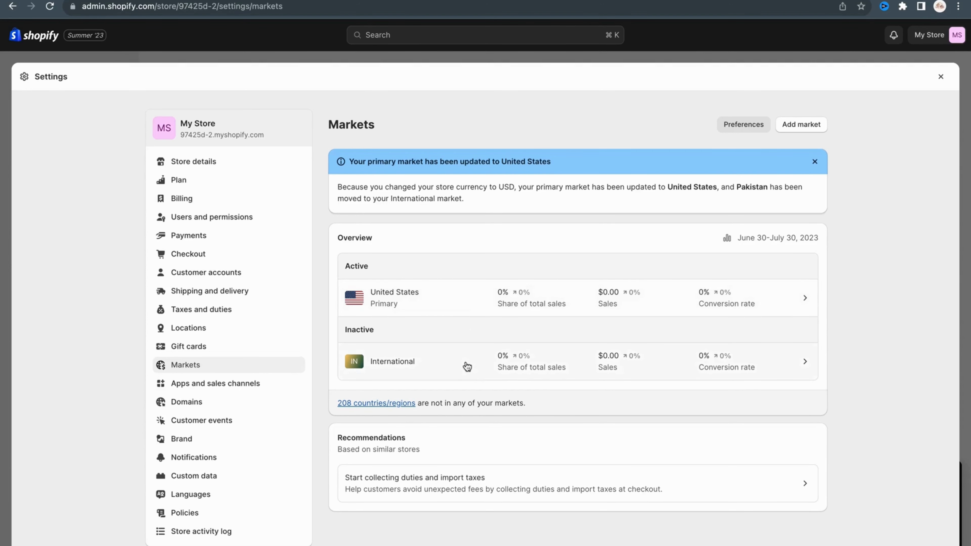
{"action": "scroll", "coordinate": [466, 368], "scroll_direction": "down", "scroll_amount": 1}
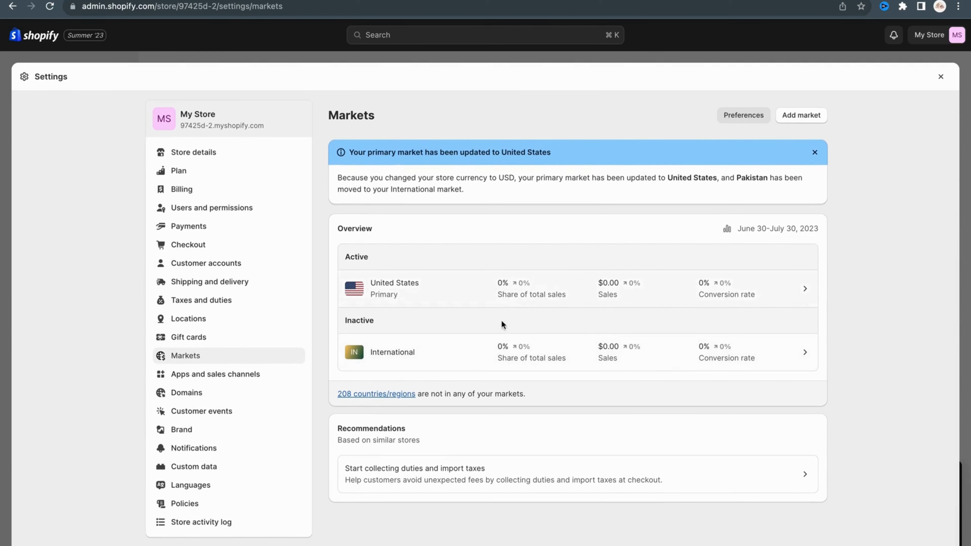
{"action": "scroll", "coordinate": [345, 407], "scroll_direction": "up", "scroll_amount": 1}
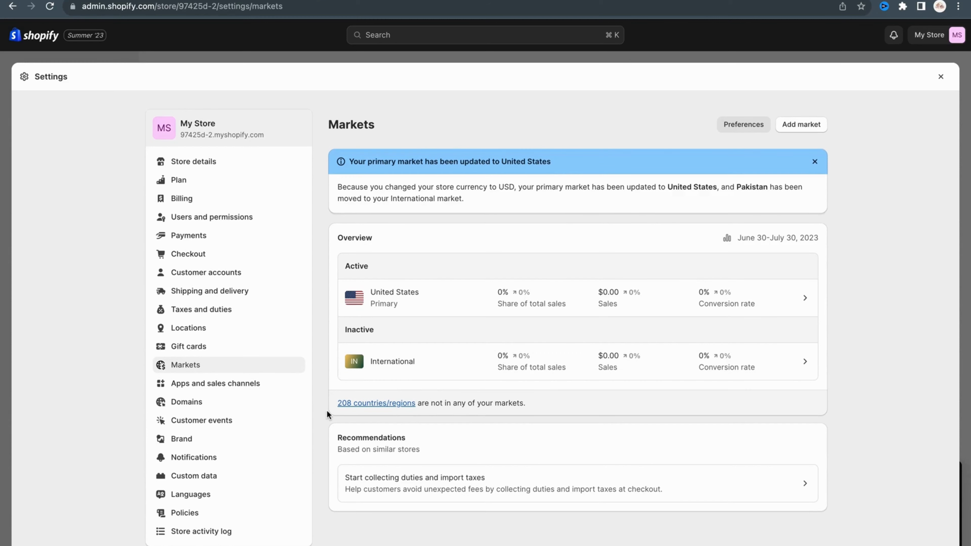
{"action": "left_click", "coordinate": [806, 363]}
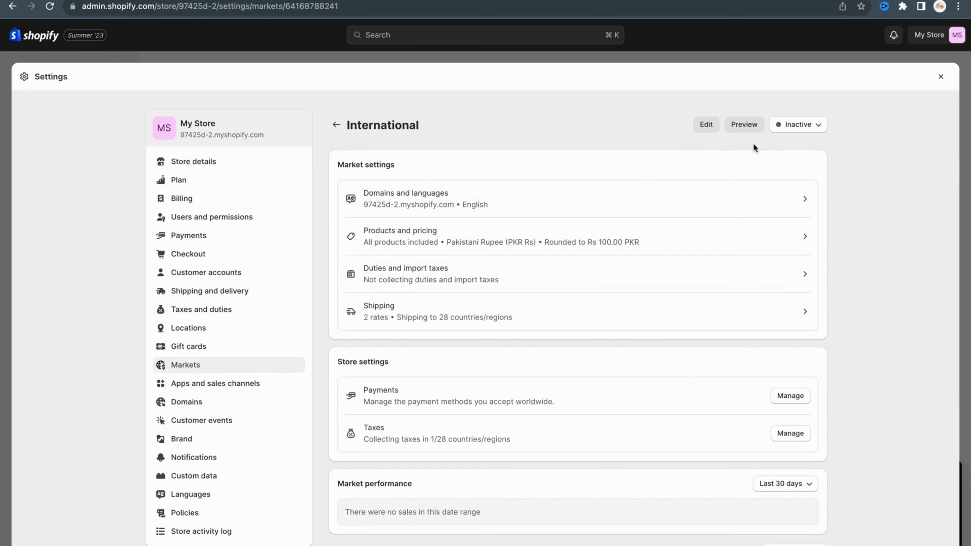
Open the International market for editing and examine its list of included countries and regions
{"action": "left_click", "coordinate": [713, 129]}
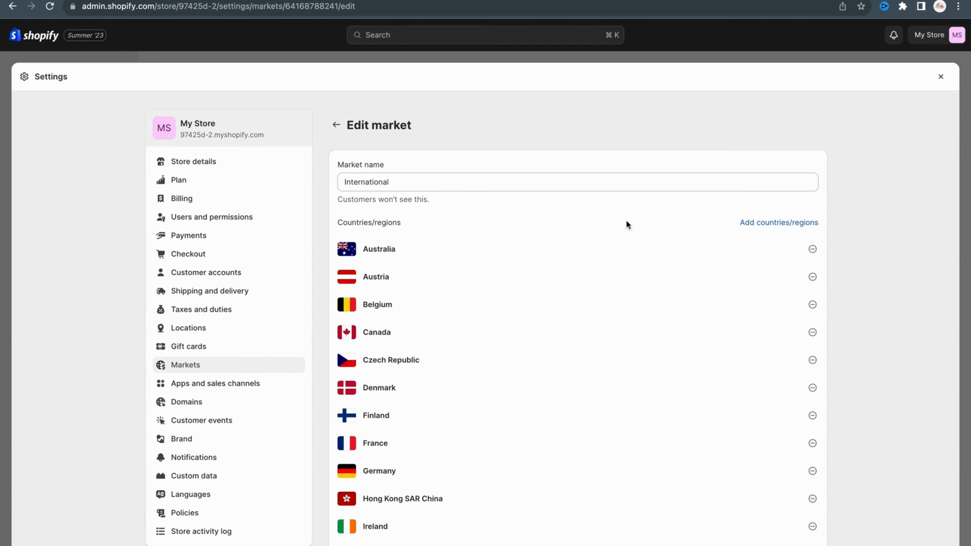
{"action": "scroll", "coordinate": [562, 377], "scroll_direction": "down", "scroll_amount": 4}
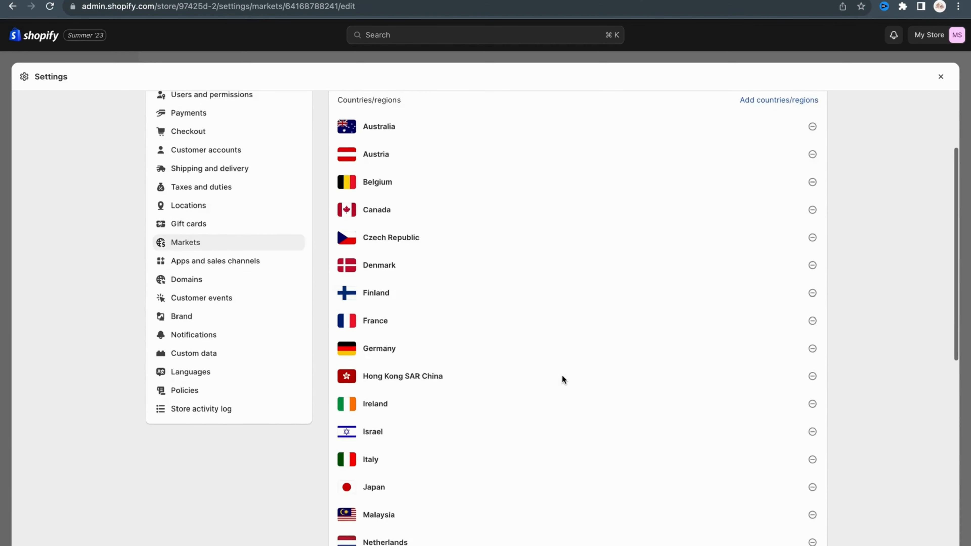
{"action": "scroll", "coordinate": [562, 376], "scroll_direction": "down", "scroll_amount": 2}
{"action": "scroll", "coordinate": [562, 376], "scroll_direction": "down", "scroll_amount": 2}
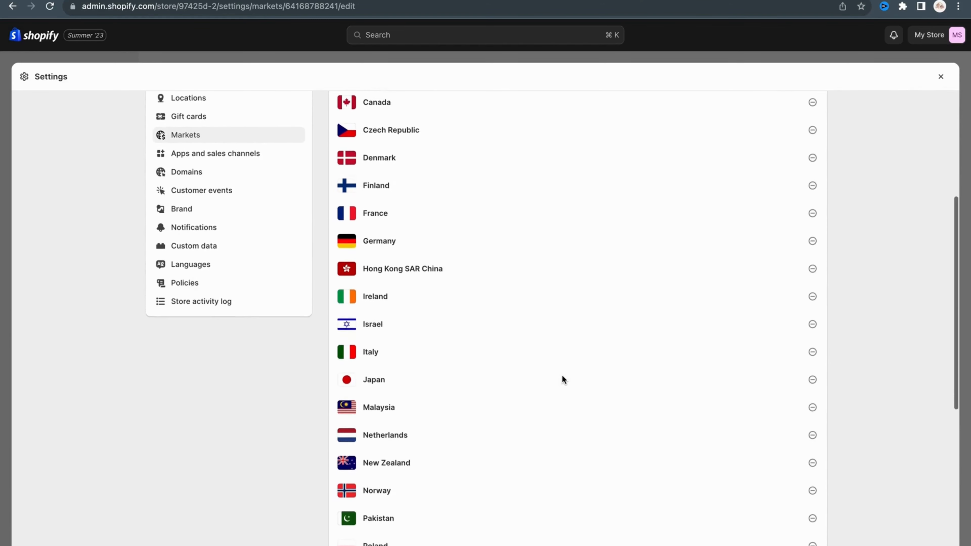
{"action": "scroll", "coordinate": [562, 376], "scroll_direction": "down", "scroll_amount": 6}
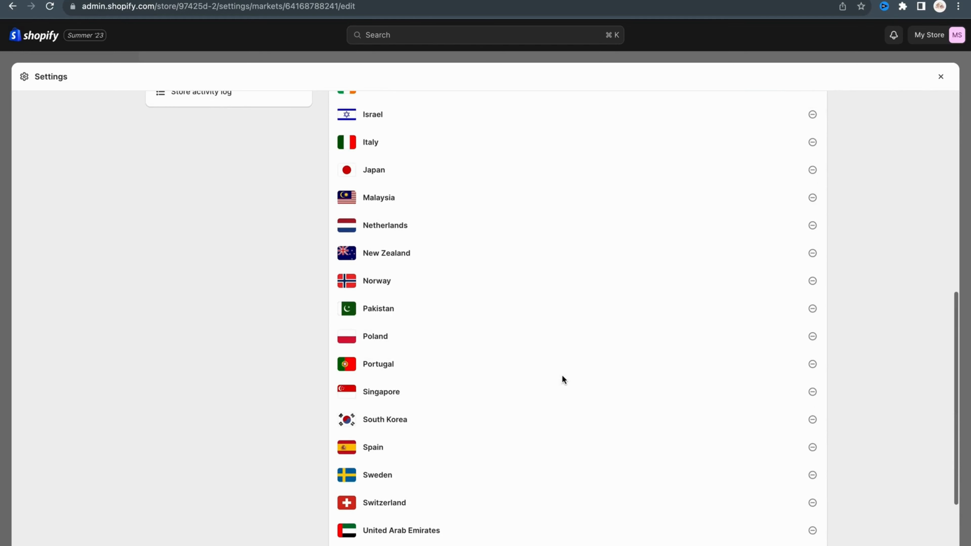
{"action": "scroll", "coordinate": [562, 376], "scroll_direction": "down", "scroll_amount": 2}
{"action": "scroll", "coordinate": [562, 376], "scroll_direction": "up", "scroll_amount": 2}
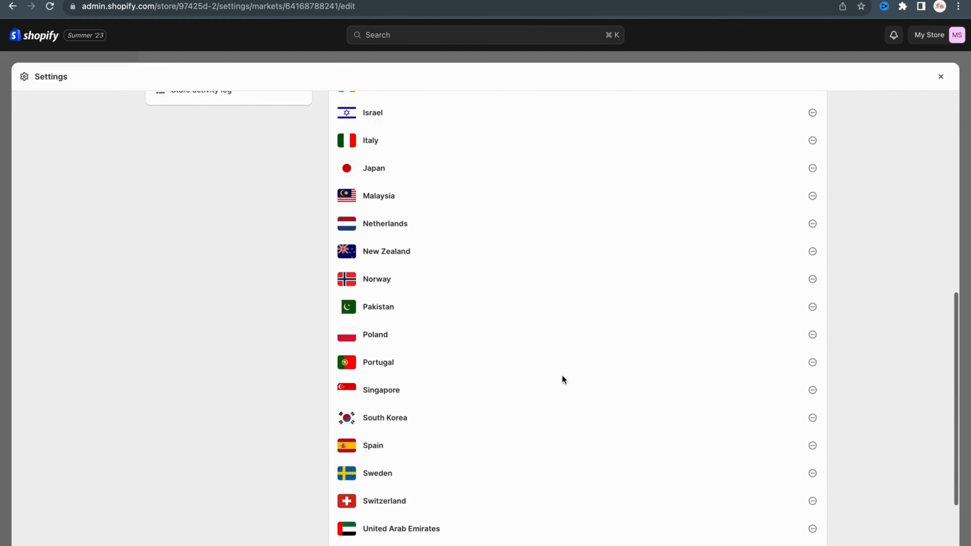
{"action": "scroll", "coordinate": [562, 376], "scroll_direction": "up", "scroll_amount": 10}
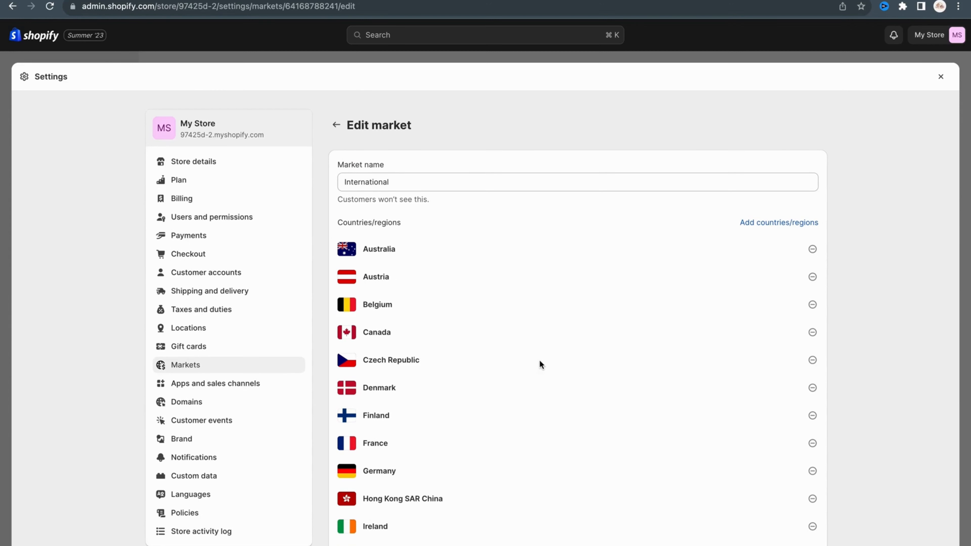
Return to the International market's overview and change its inactive status
{"action": "left_click", "coordinate": [337, 127]}
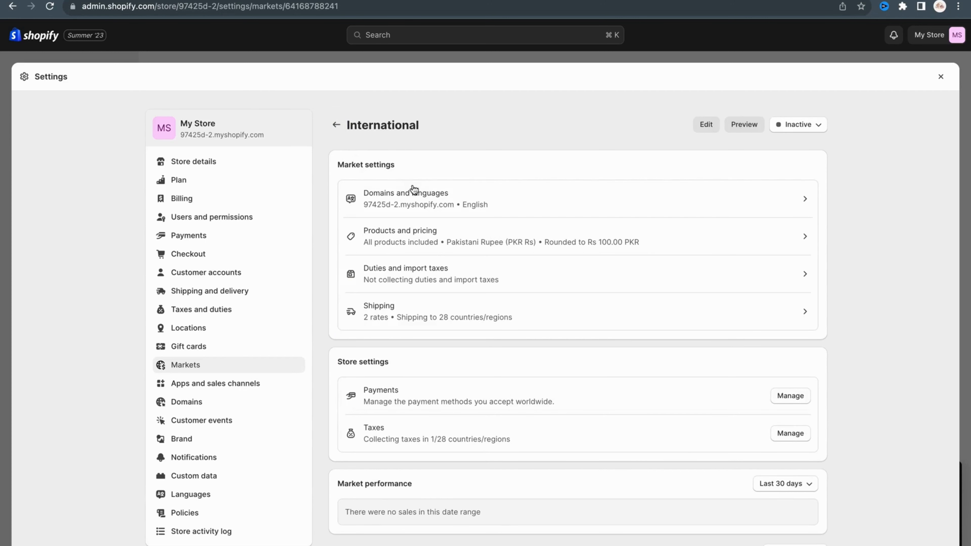
{"action": "left_click", "coordinate": [815, 130]}
{"action": "left_click", "coordinate": [761, 149]}
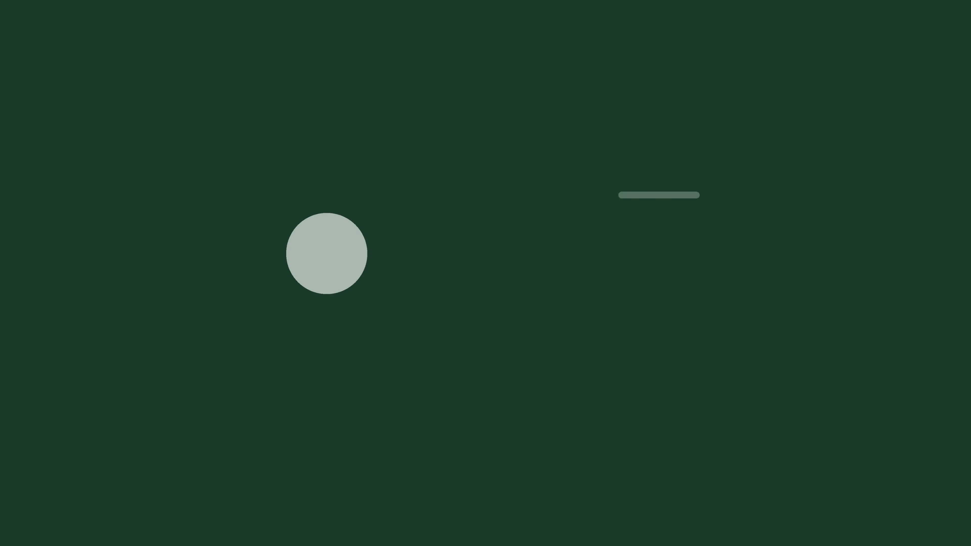